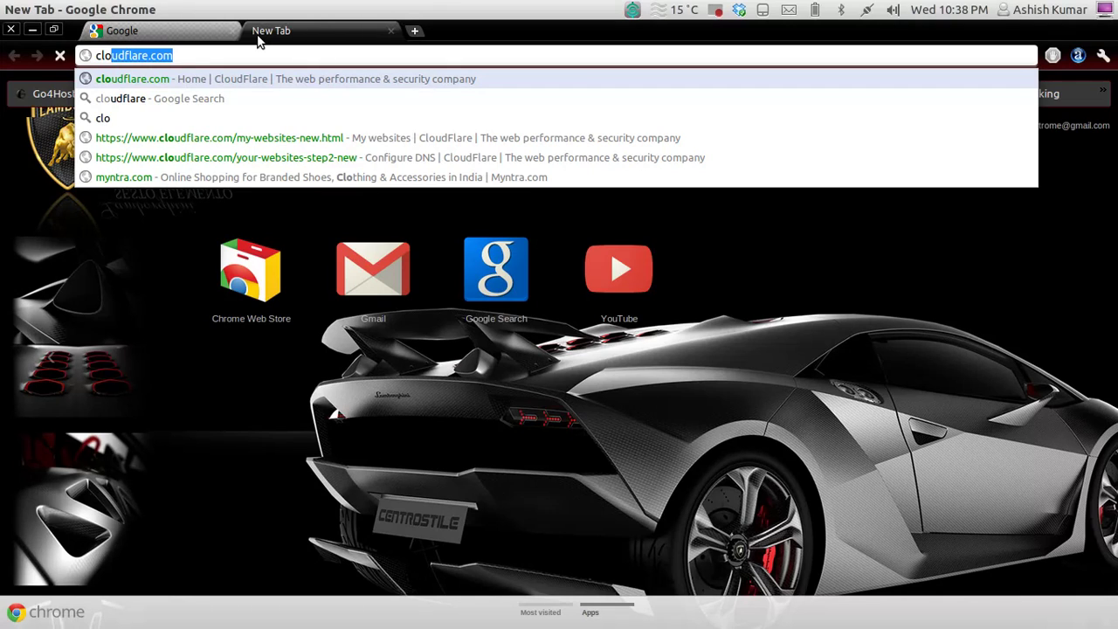
Load cloudflare.com from the suggested address in Chrome
key(Return)
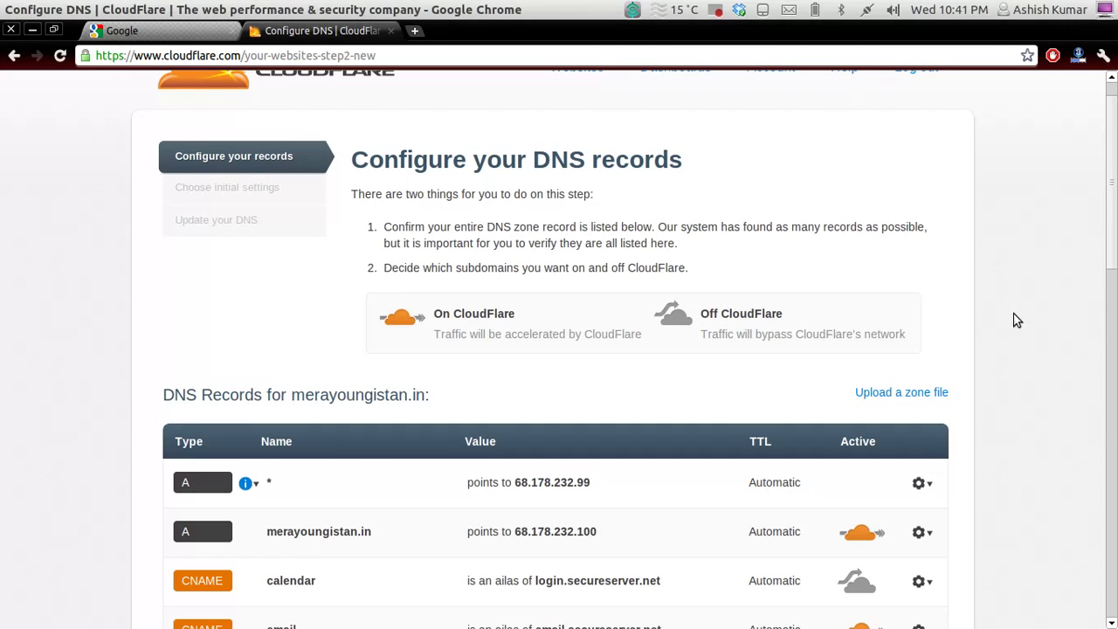
scroll(1015, 320, down, 10)
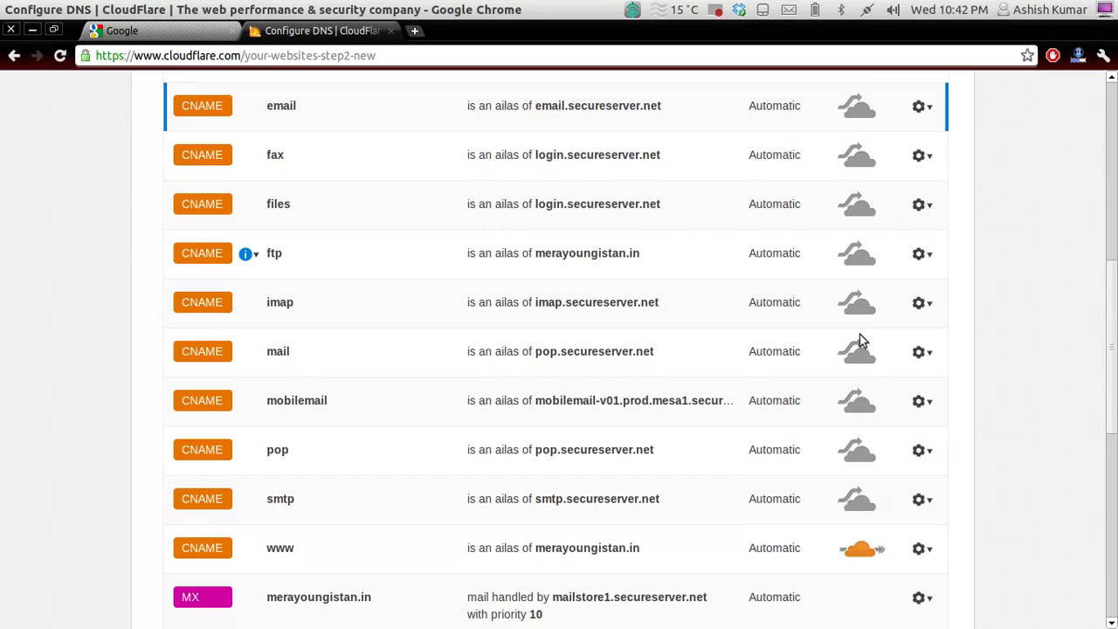